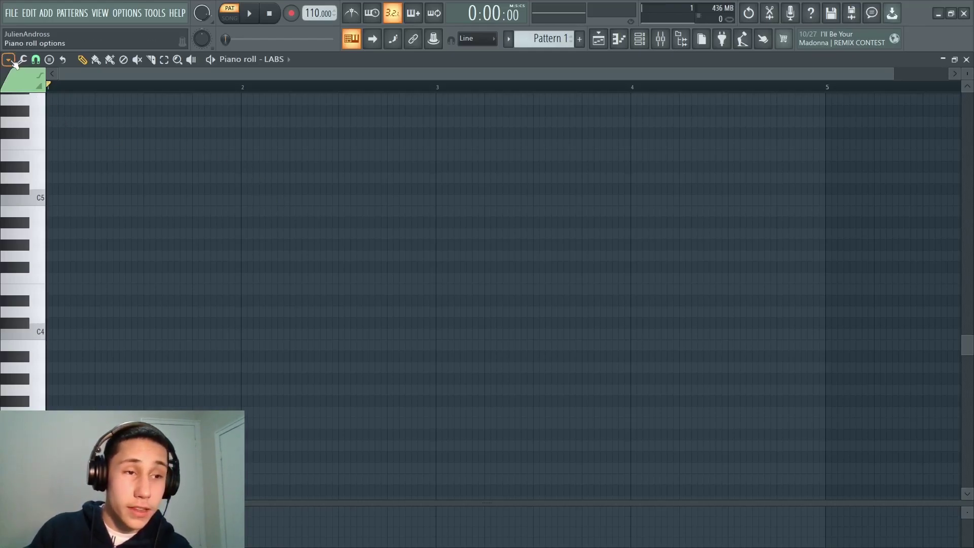
- Set the piano roll's scale highlighting to Minor Natural (Aeolian)
click(9, 61)
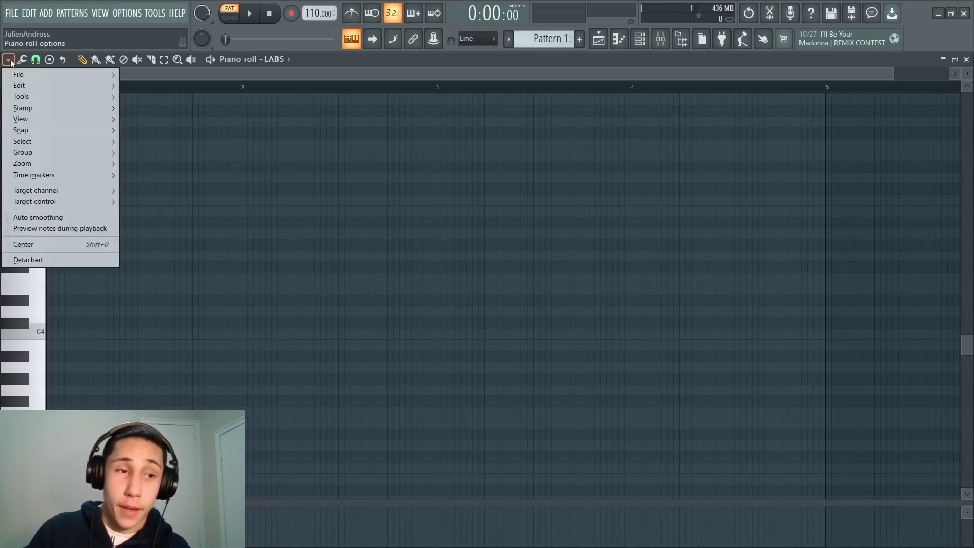
mouse_move(20, 119)
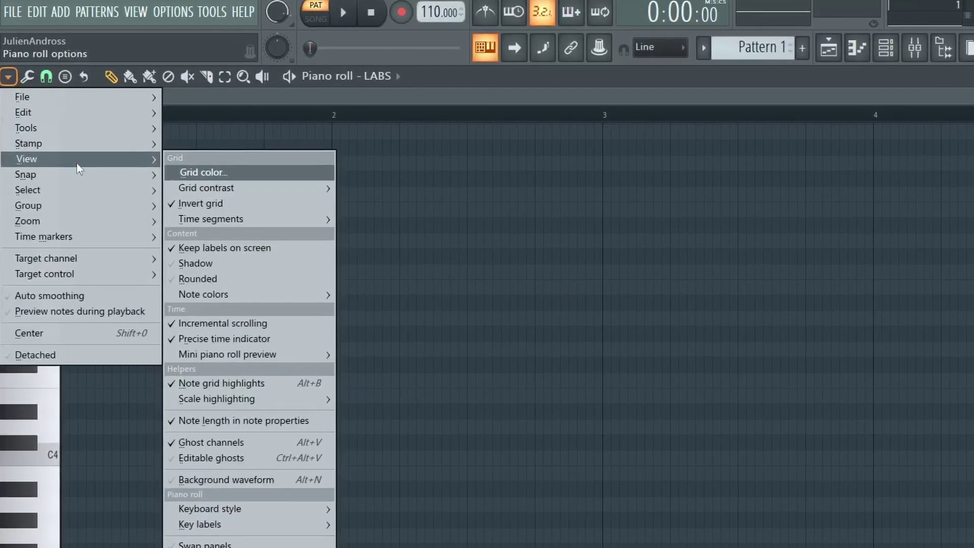
mouse_move(263, 402)
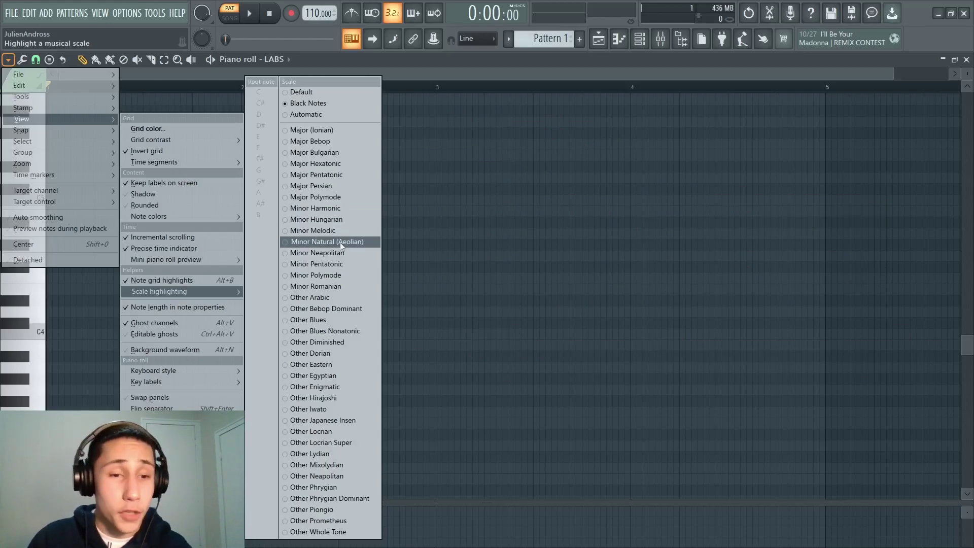
click(340, 242)
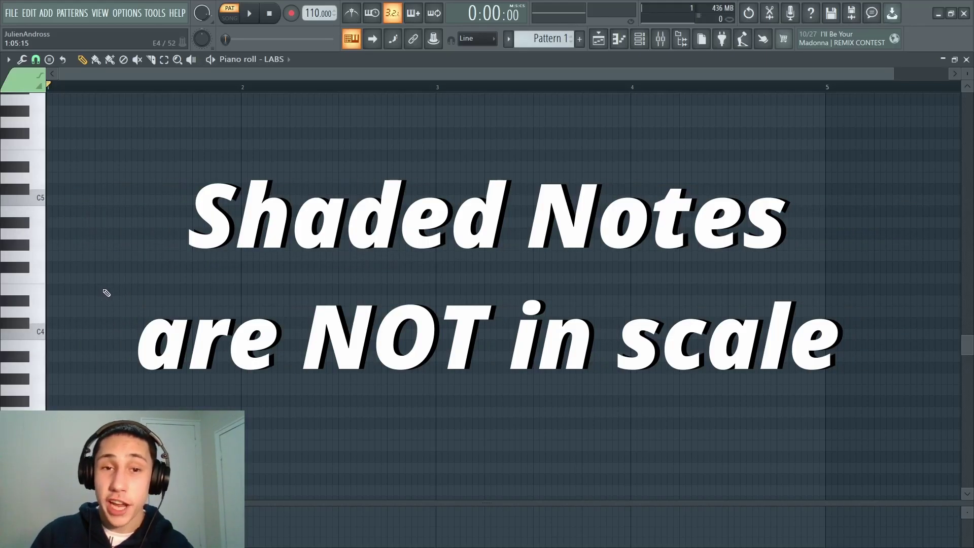
- Scroll up to the C5–C6 range and keep C as the scale highlighting root note
scroll(250, 365, up, 4)
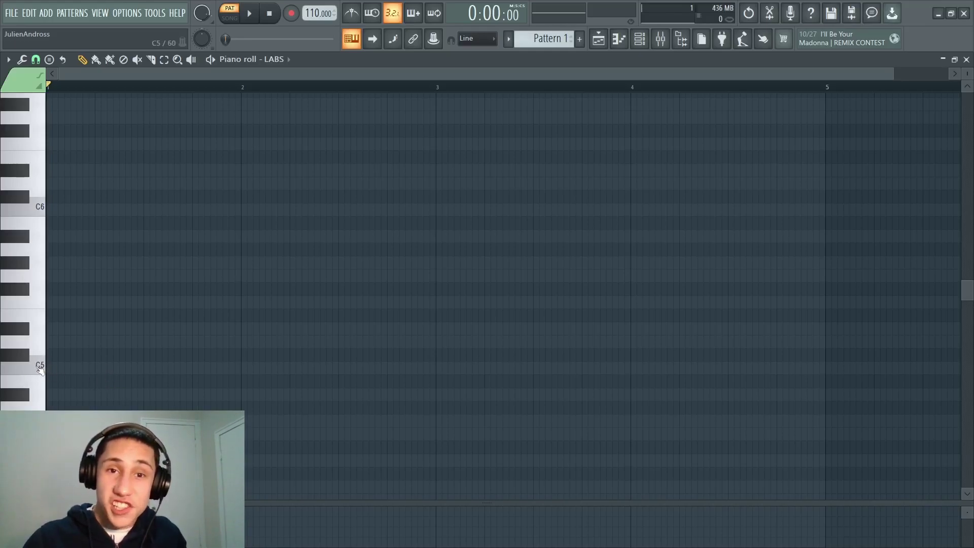
click(9, 61)
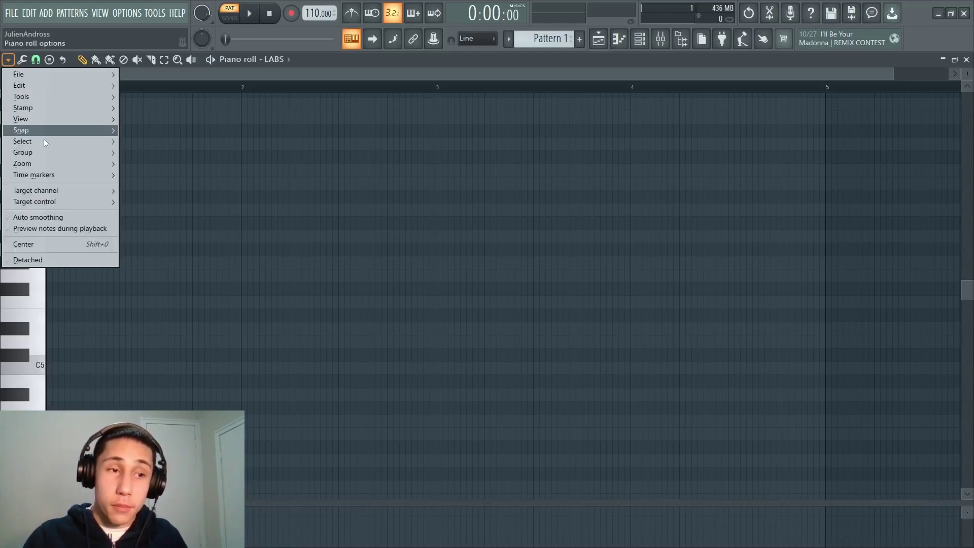
mouse_move(52, 120)
mouse_move(176, 291)
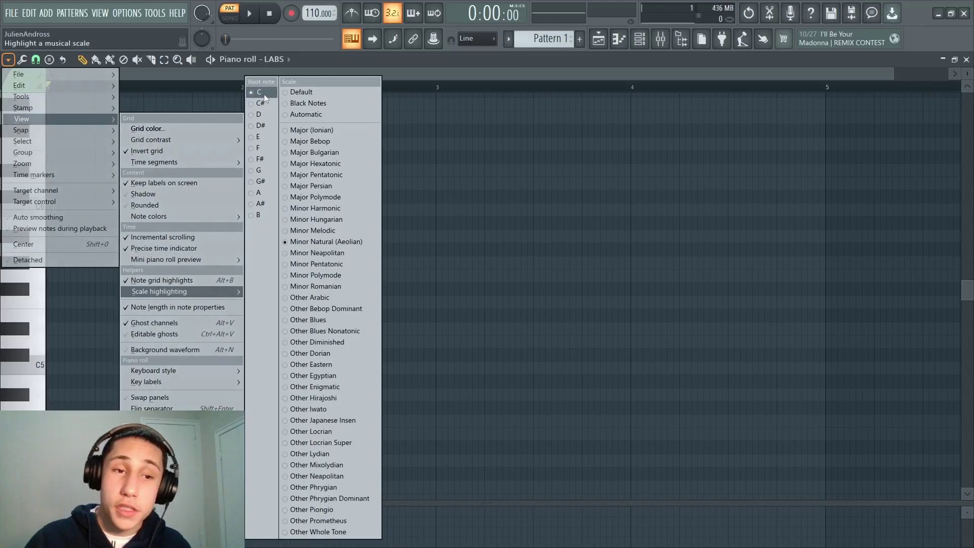
click(623, 167)
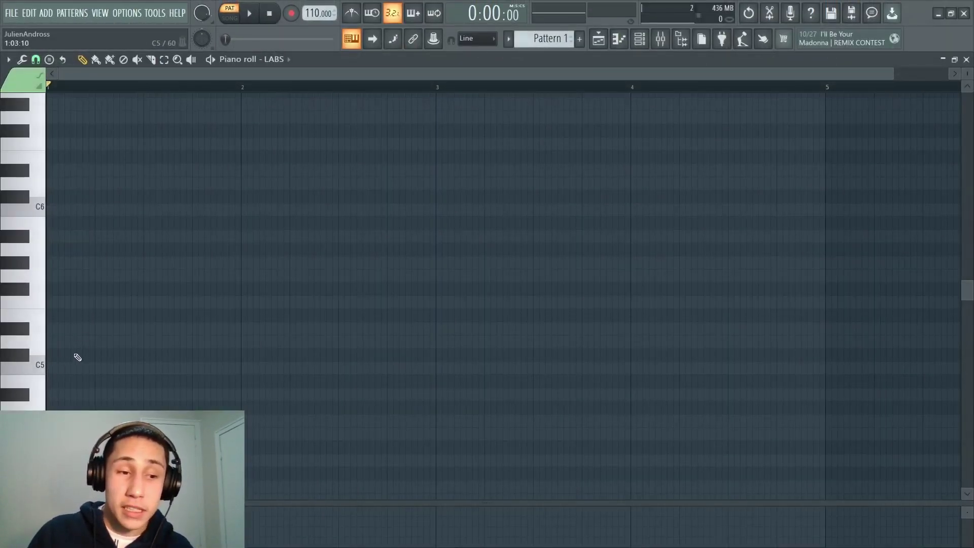
- Draw C5, E5 and G5 at bar 1, then replace the E5 note with D#5
click(53, 369)
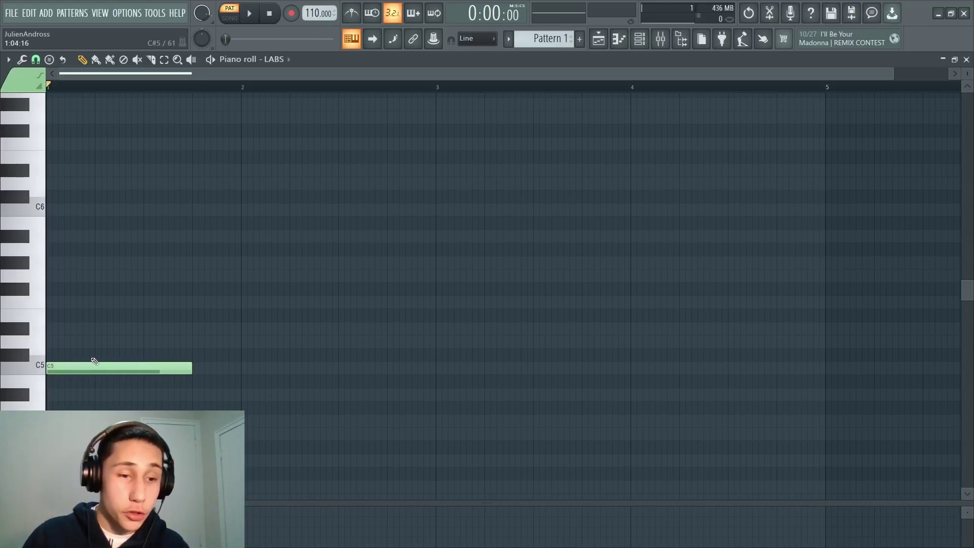
click(56, 315)
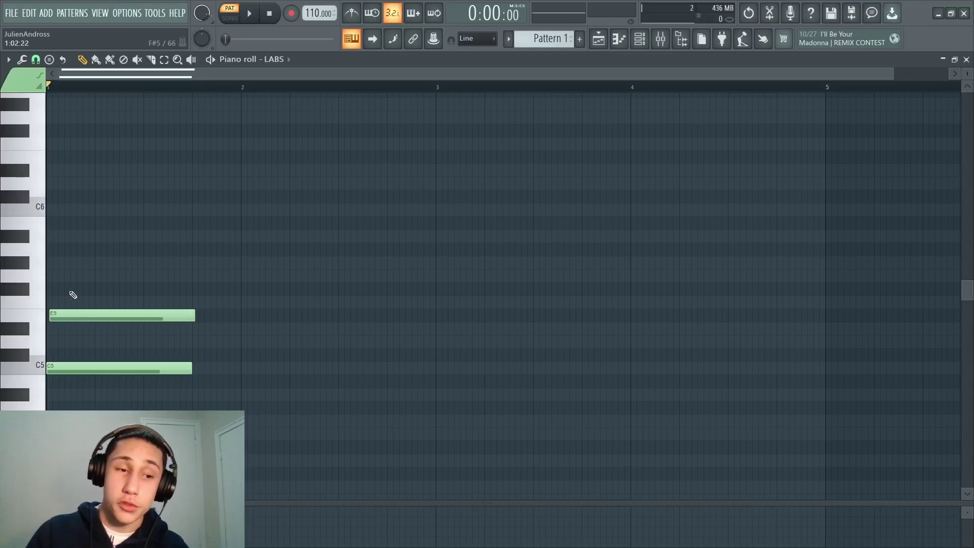
click(49, 277)
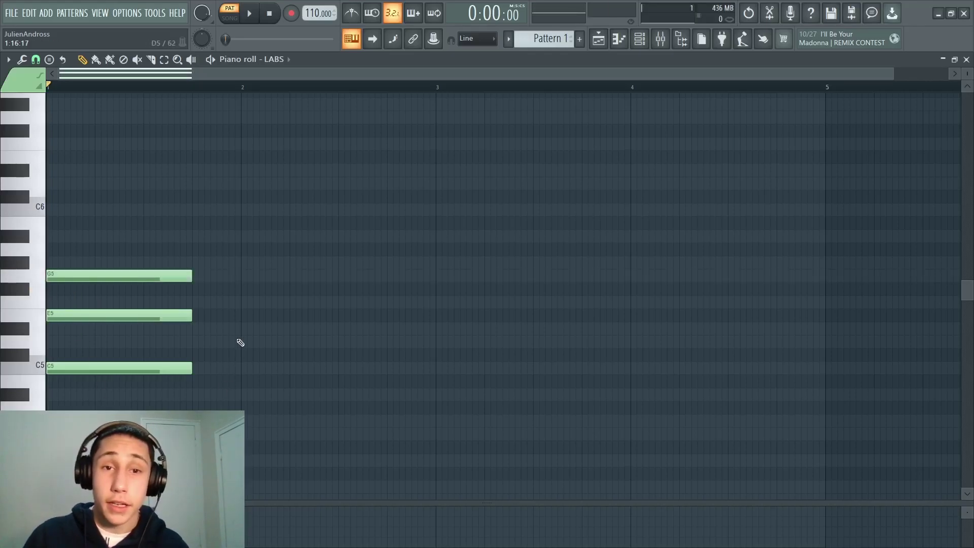
right_click(164, 313)
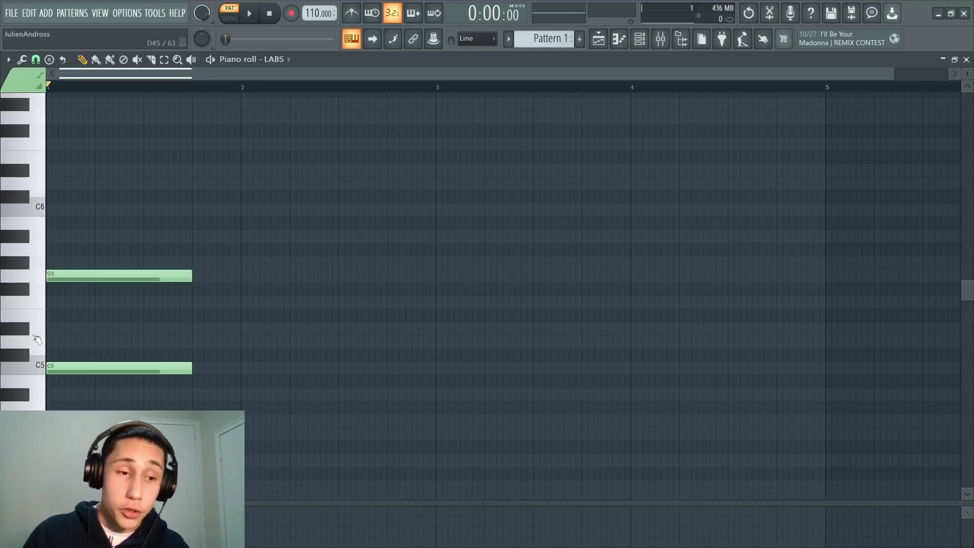
click(51, 329)
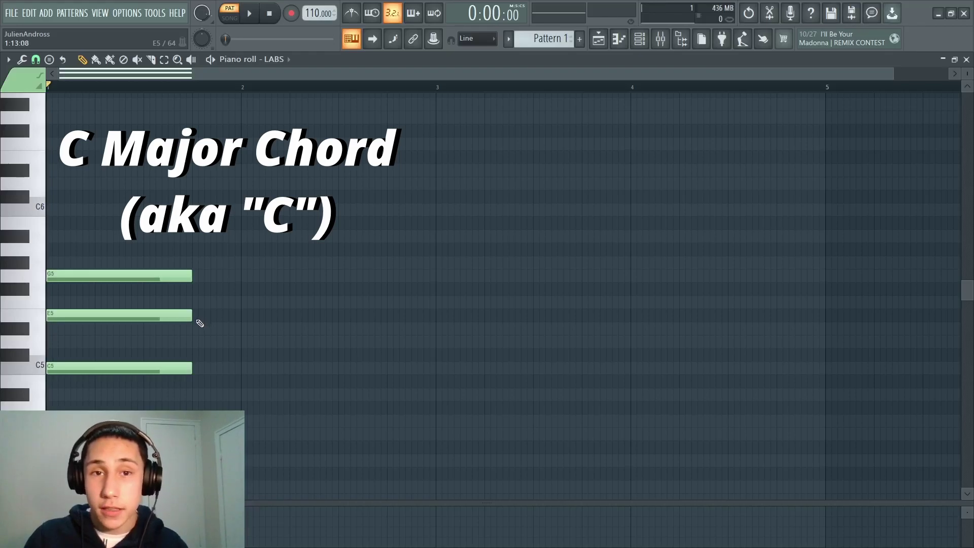
- Lower bar 1's E5 to D#5 for a C minor chord and play the chords
drag(185, 315, 186, 329)
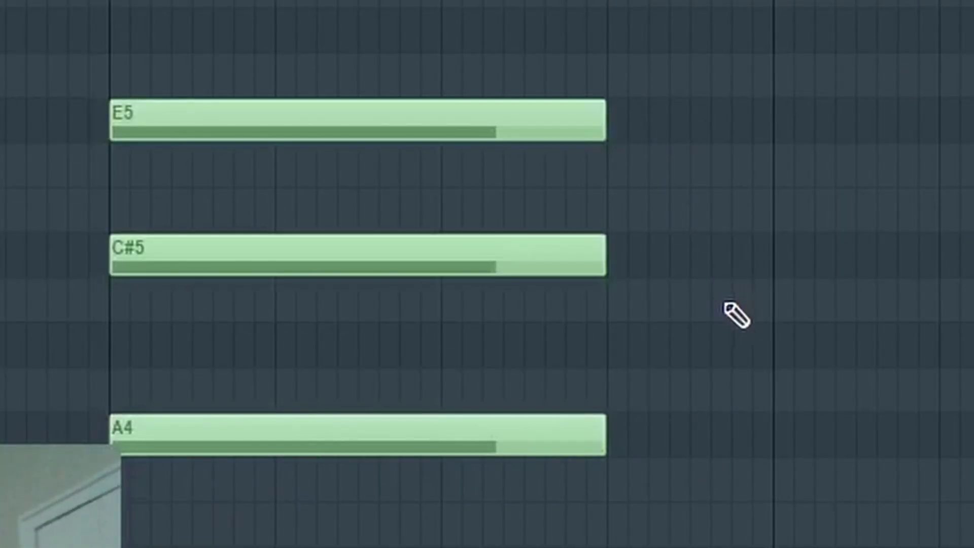
key(space)
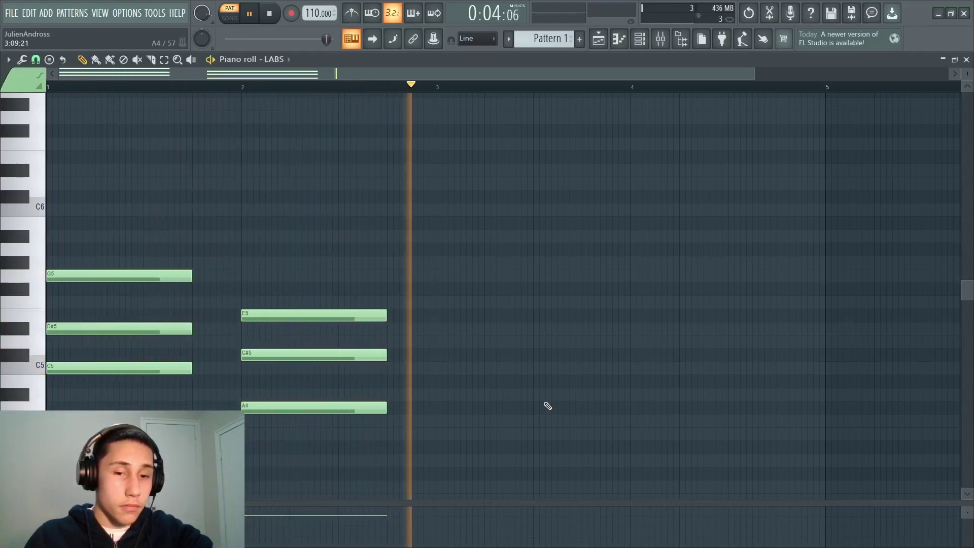
- Stop playback, then play and stop the C minor and D# major chords
key(space)
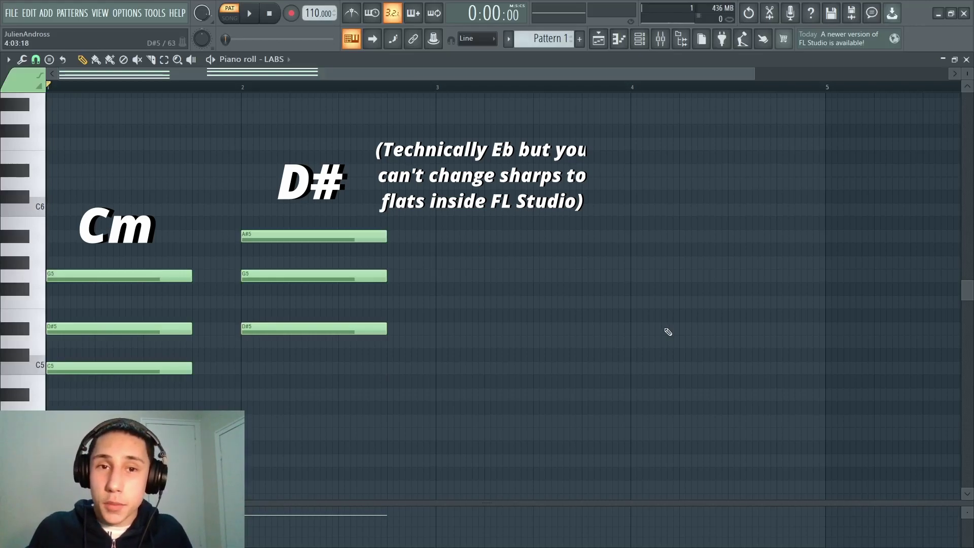
key(space)
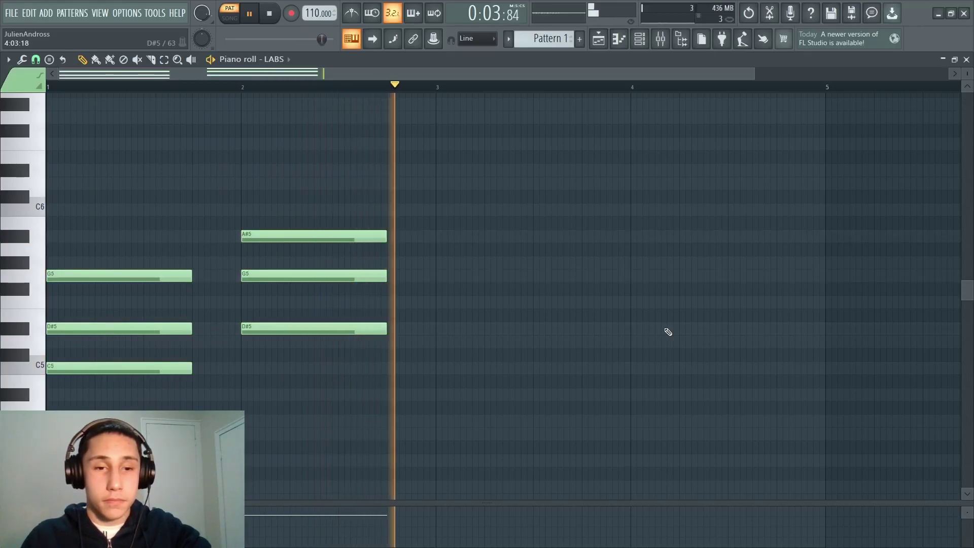
key(space)
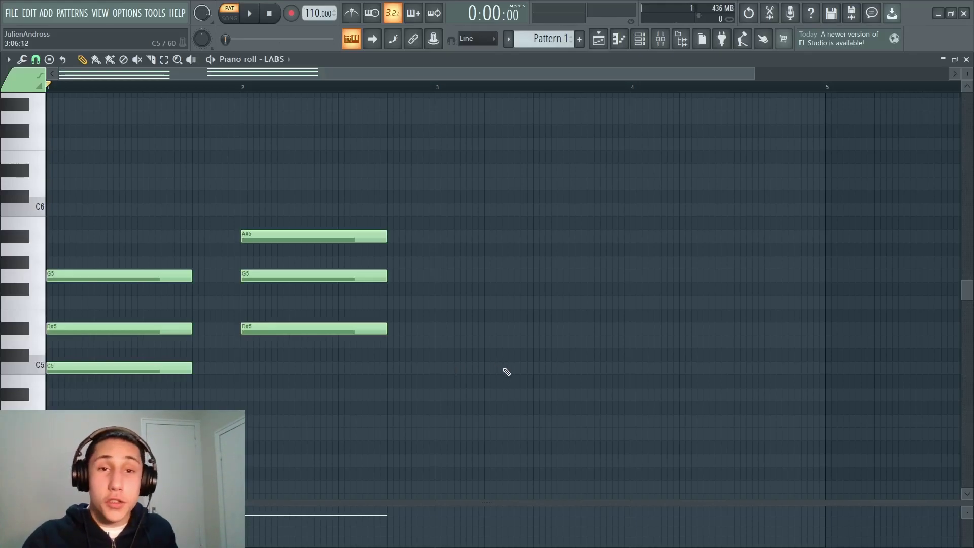
- Draw D5, F5, G#5 in bar 3 and G#5, C6, D#6 in bar 4, then play the progression
click(437, 346)
click(632, 263)
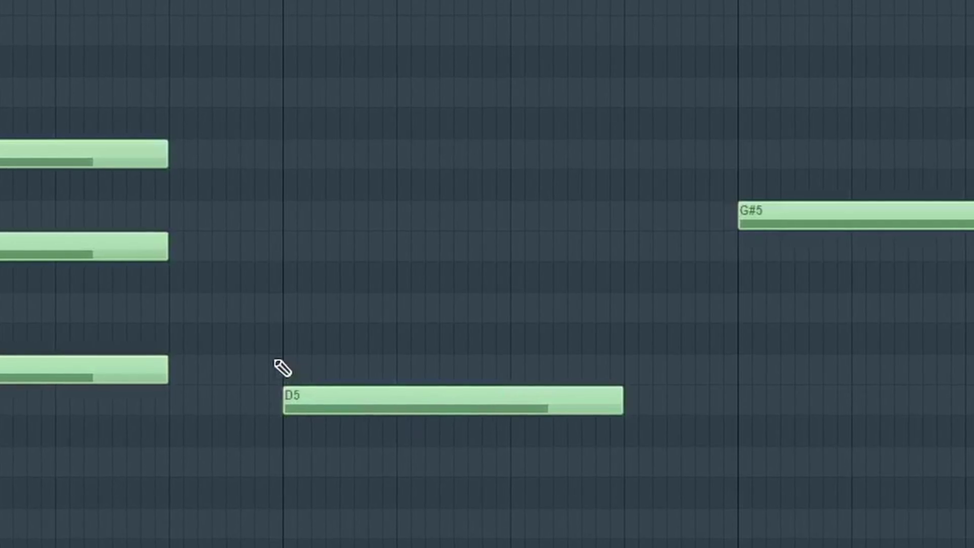
click(282, 307)
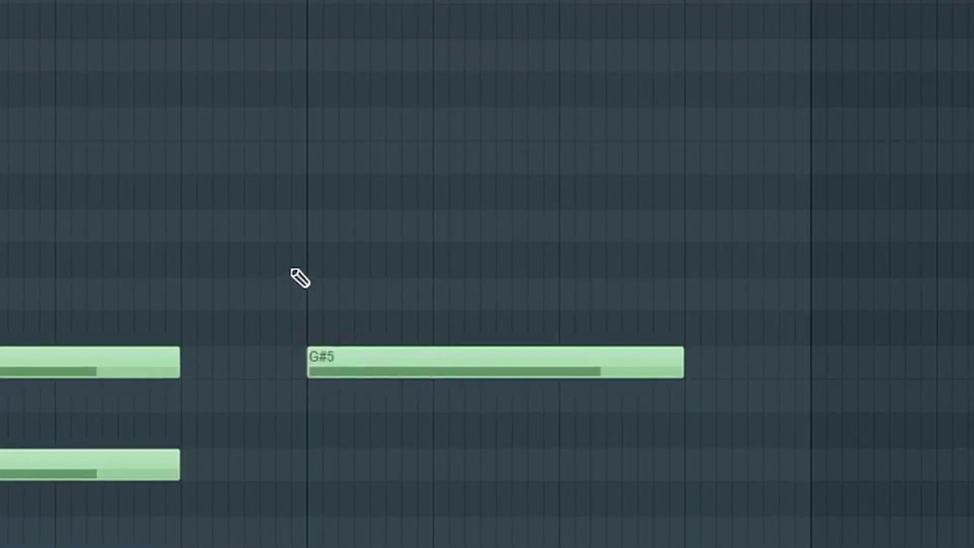
click(632, 210)
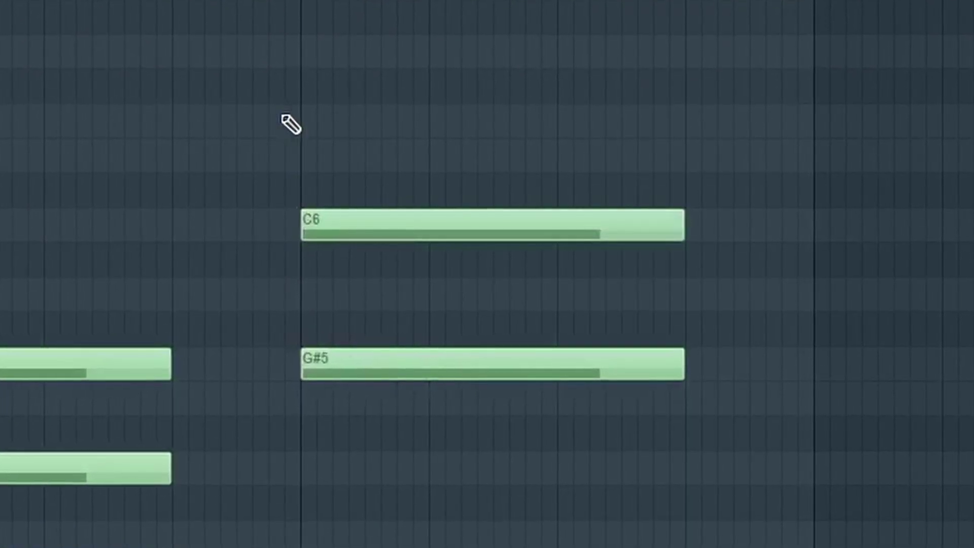
click(311, 125)
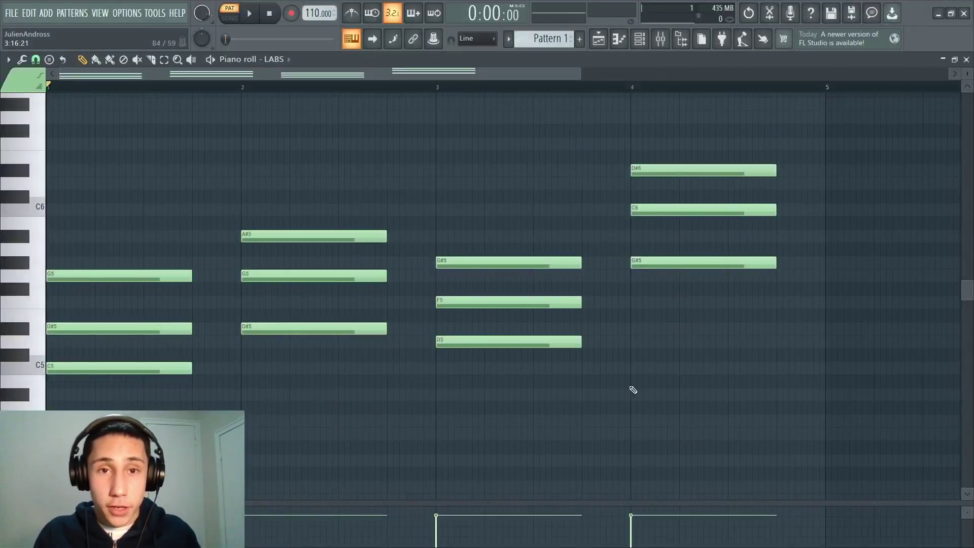
key(space)
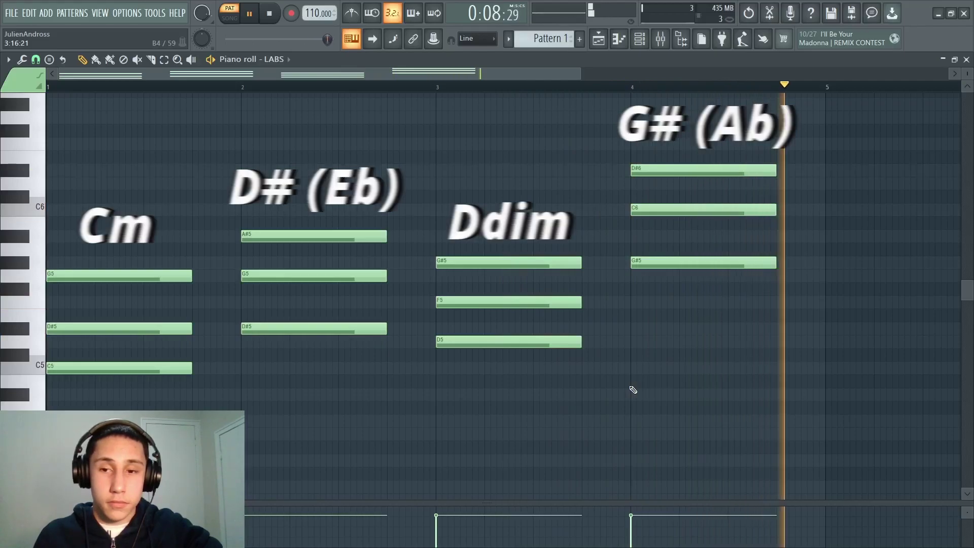
- Stop playback and return to the start of the progression
key(space)
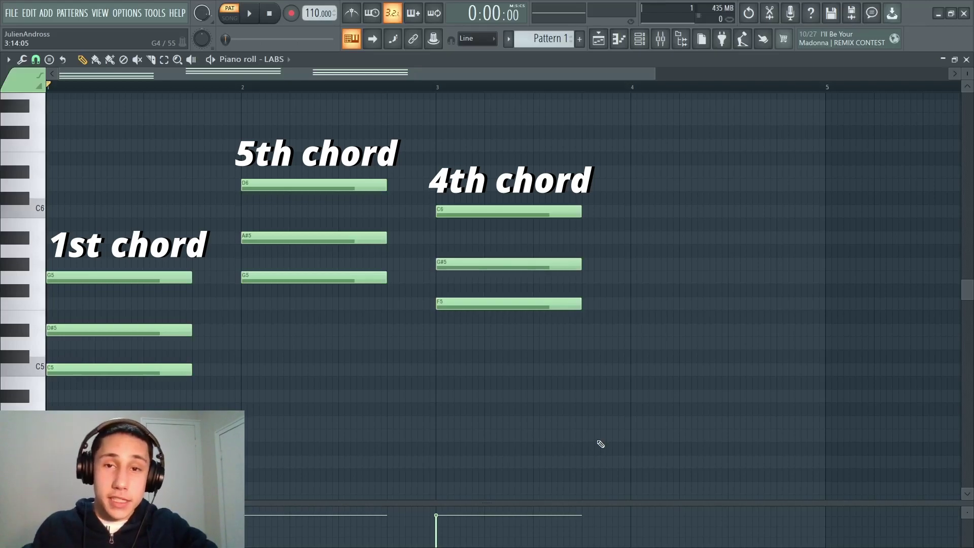
- Play the three chords, stamp a D5, F5, G#5 chord into bar 4, and play all four
key(space)
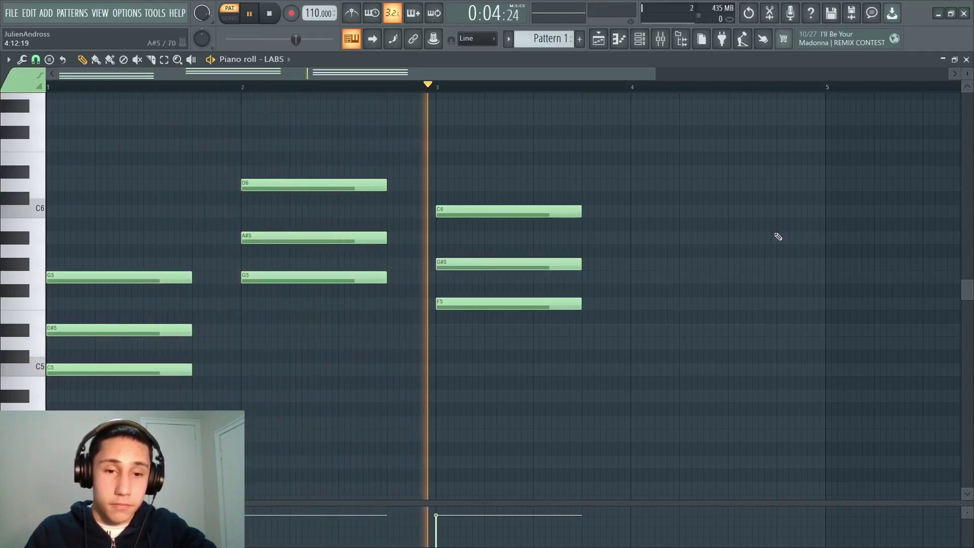
key(space)
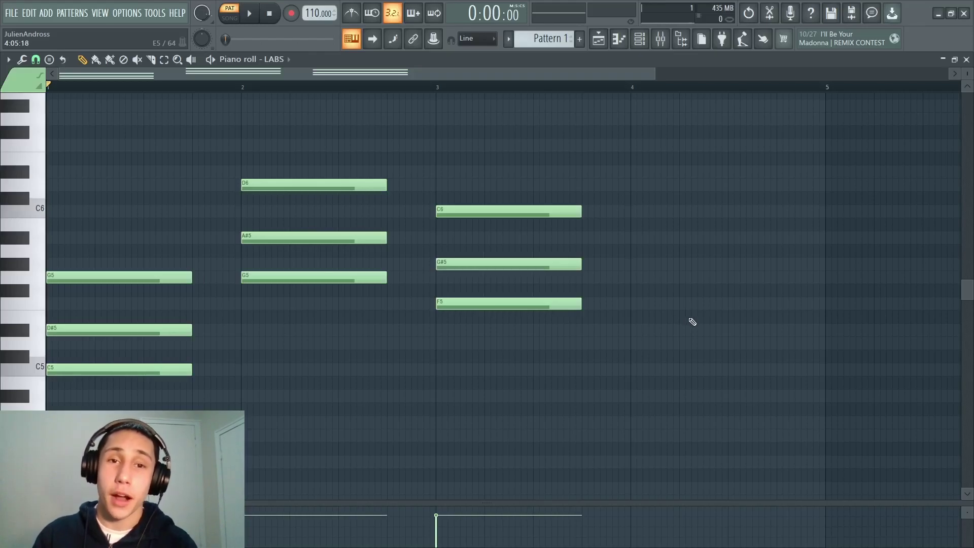
click(668, 348)
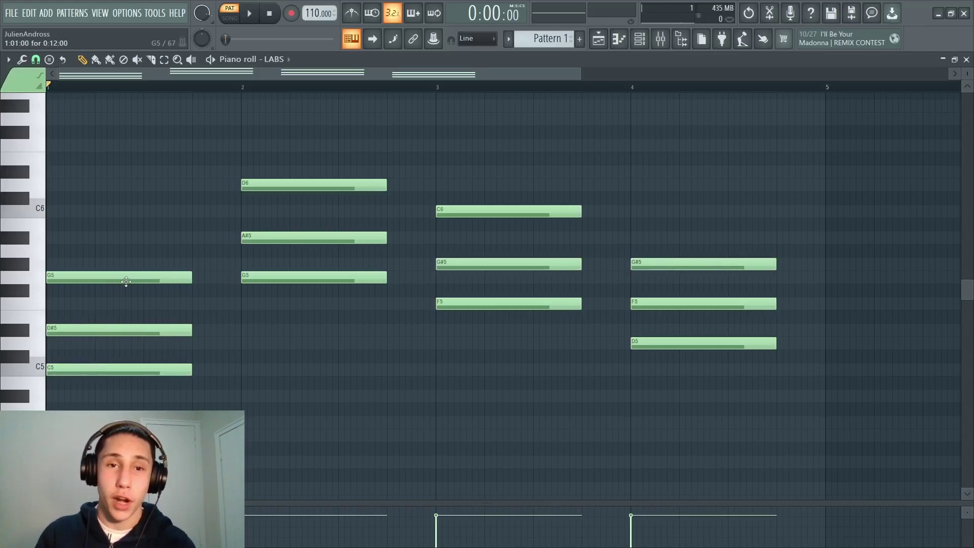
key(space)
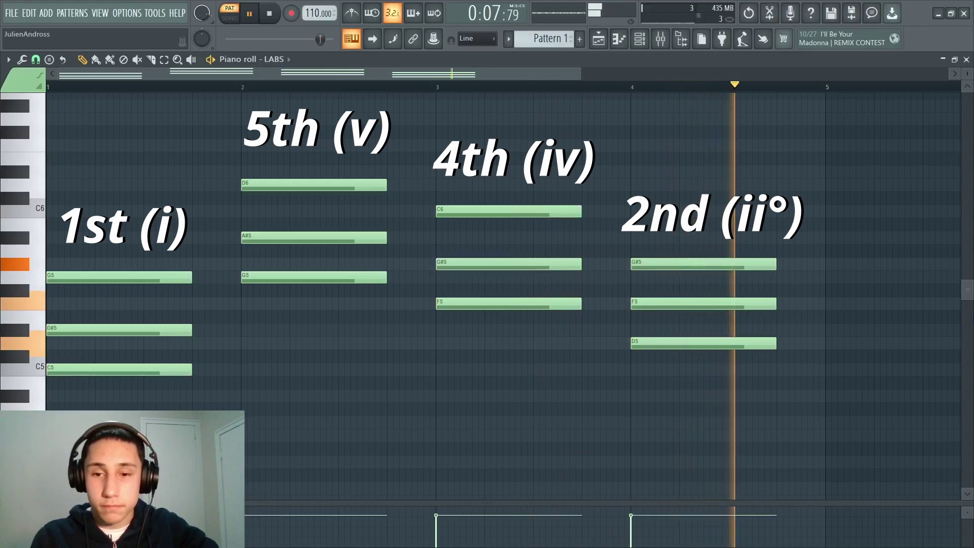
key(space)
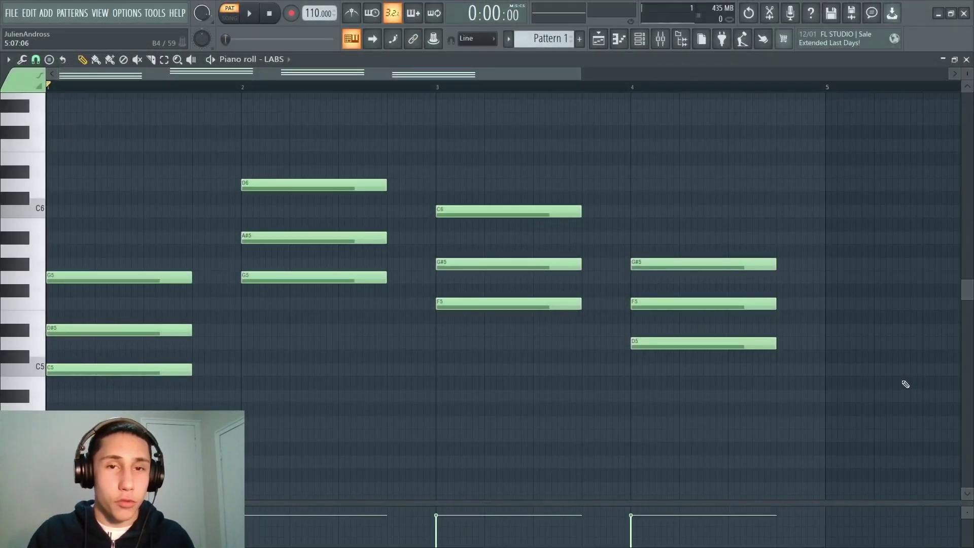
click(328, 185)
key(ctrl+Down)
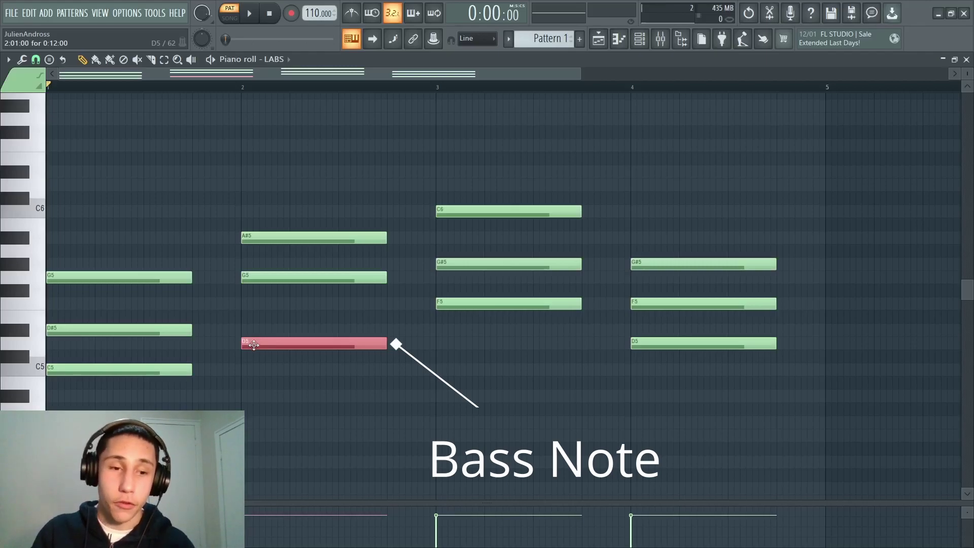
key(ctrl+Up)
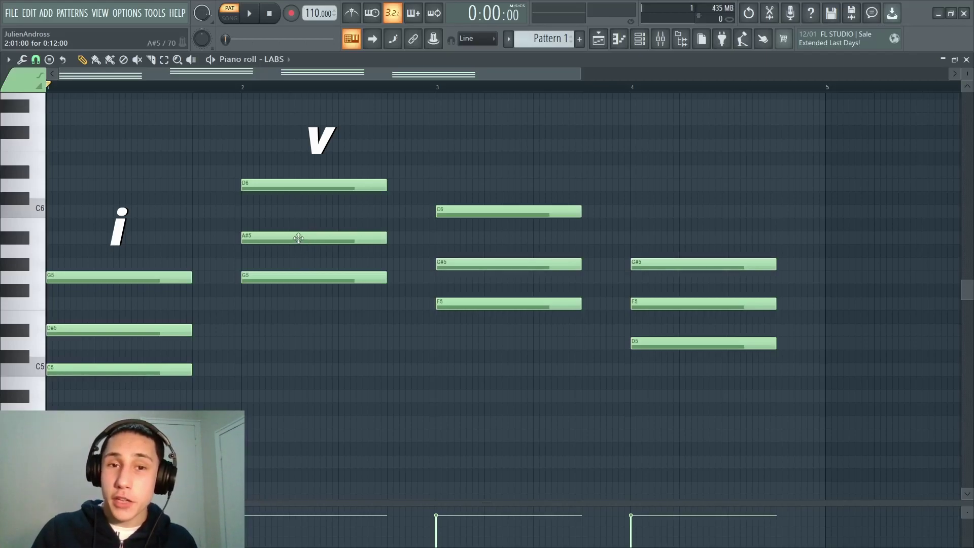
- Raise bar 2's A#5 to B5 and play the progression with the major fifth chord
drag(298, 238, 298, 224)
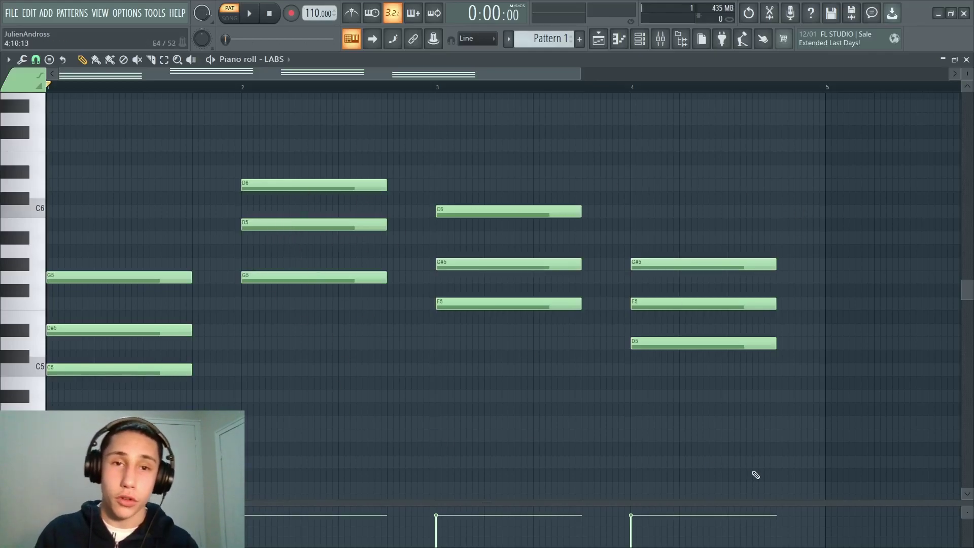
key(space)
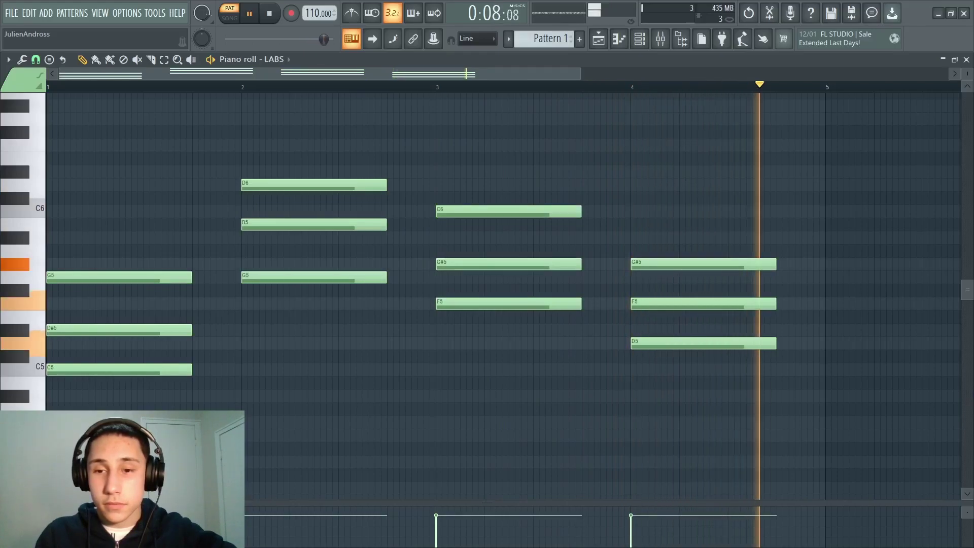
key(space)
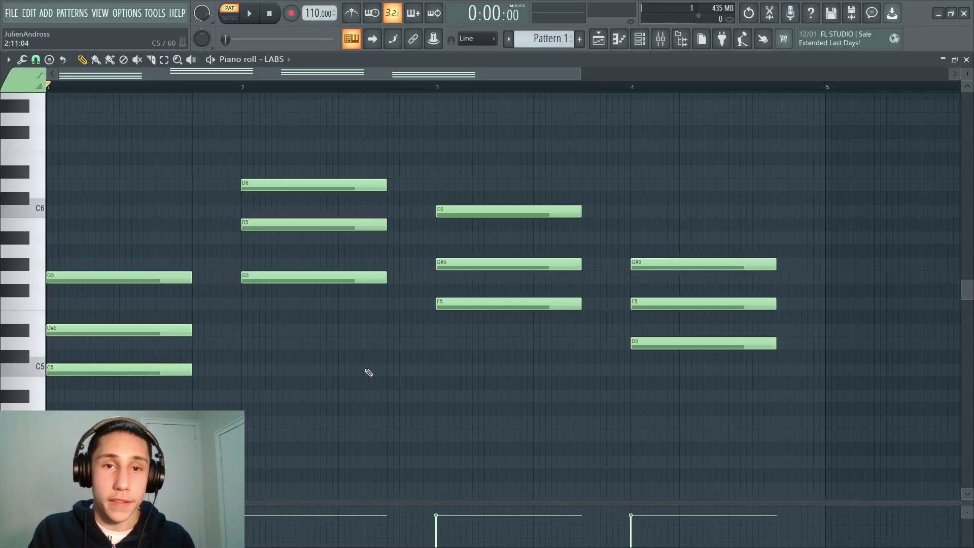
- Drop D6, B5 and C6 an octave to invert bars 2 and 3, then play the progression
drag(618, 230, 276, 170)
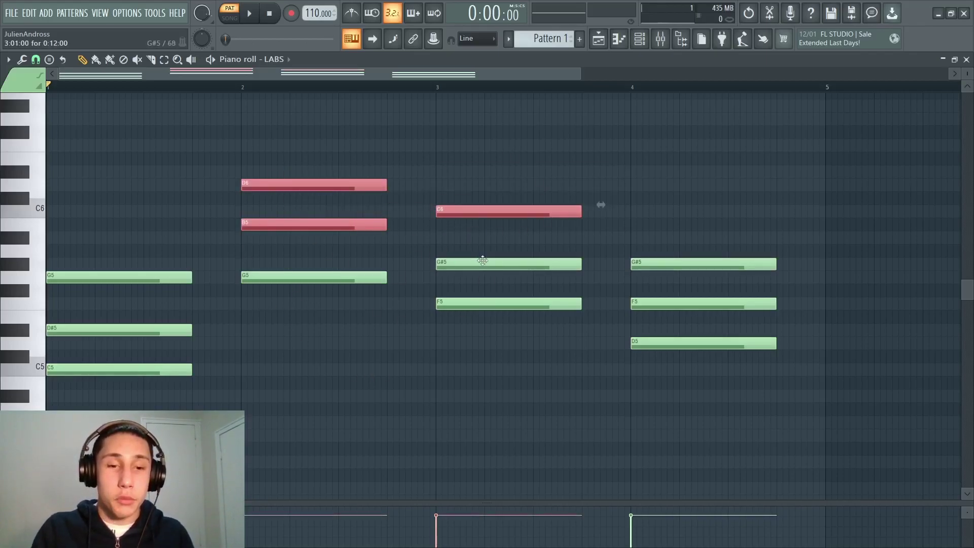
key(ctrl+Down)
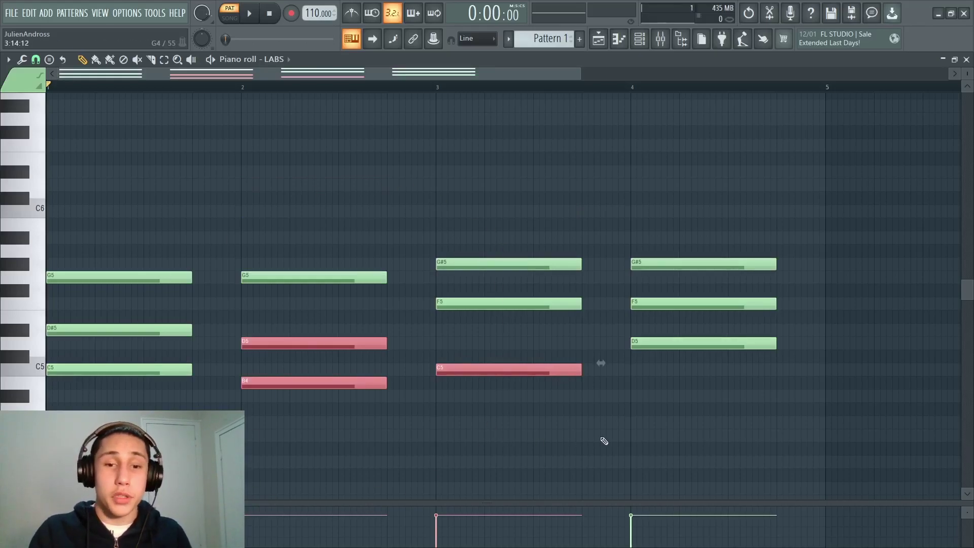
key(ctrl+d)
key(space)
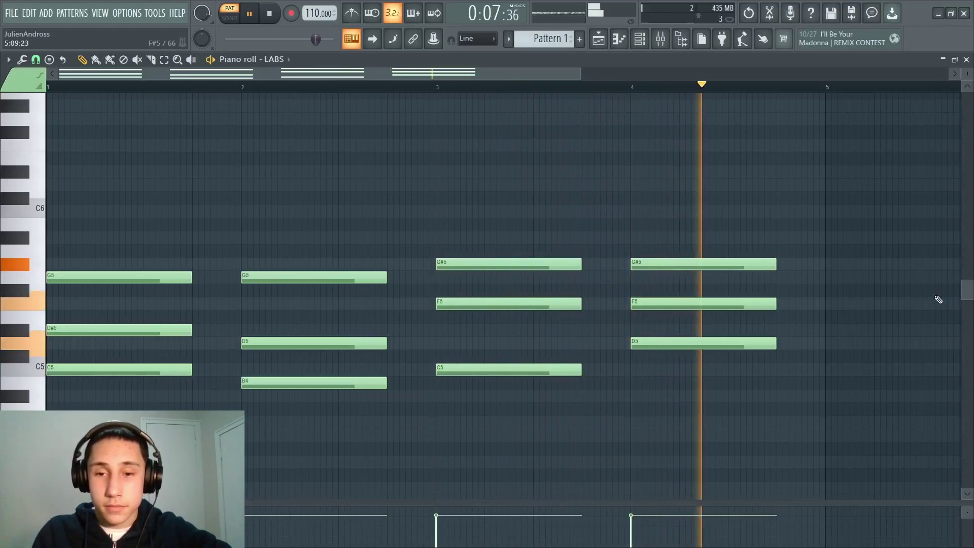
key(space)
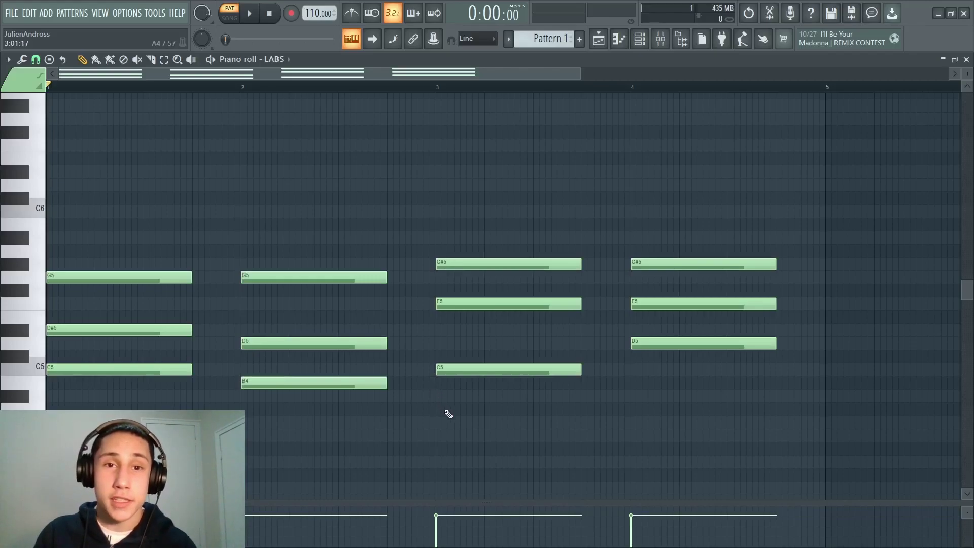
- Undo, then drop D6 and A#5 an octave for the minor inversion A#4-D5-G5
key(ctrl+z)
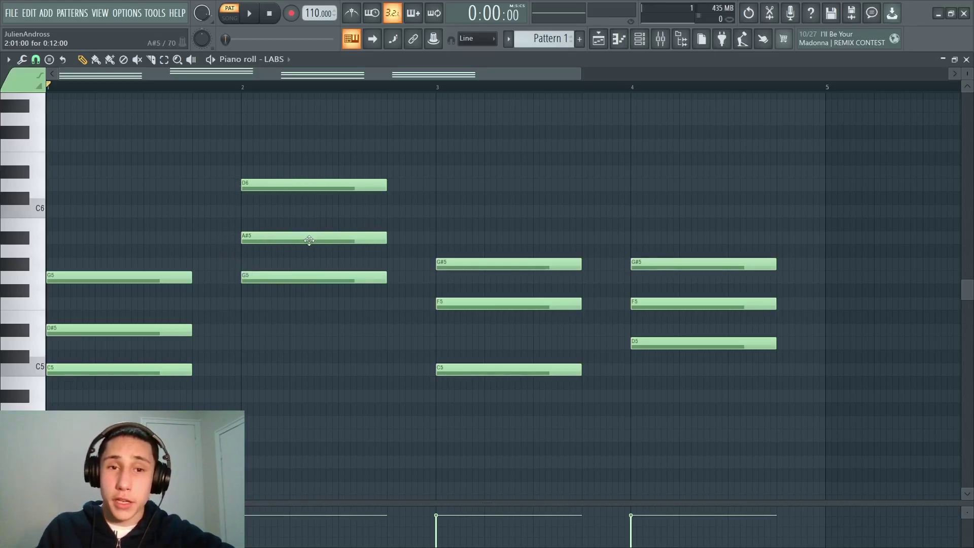
drag(339, 141, 343, 251)
key(ctrl+Down)
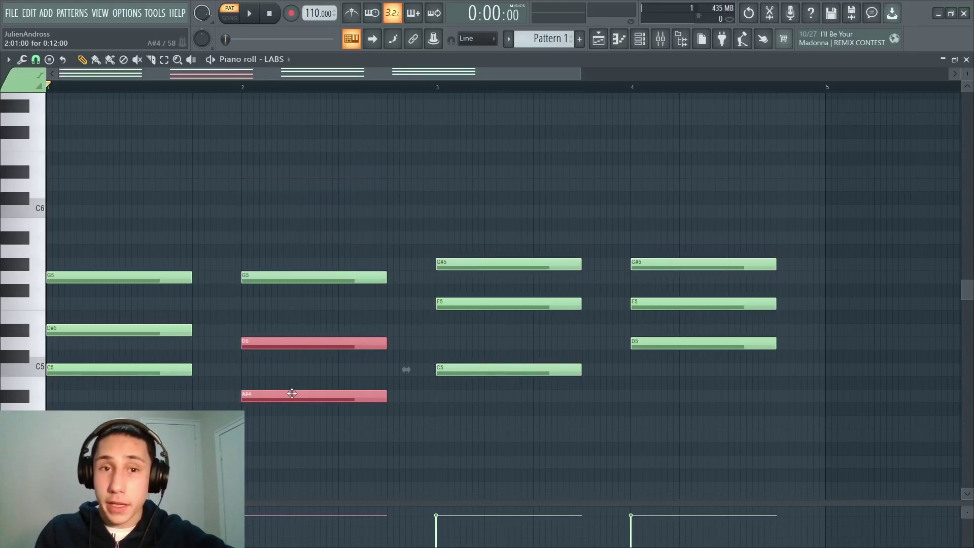
click(869, 398)
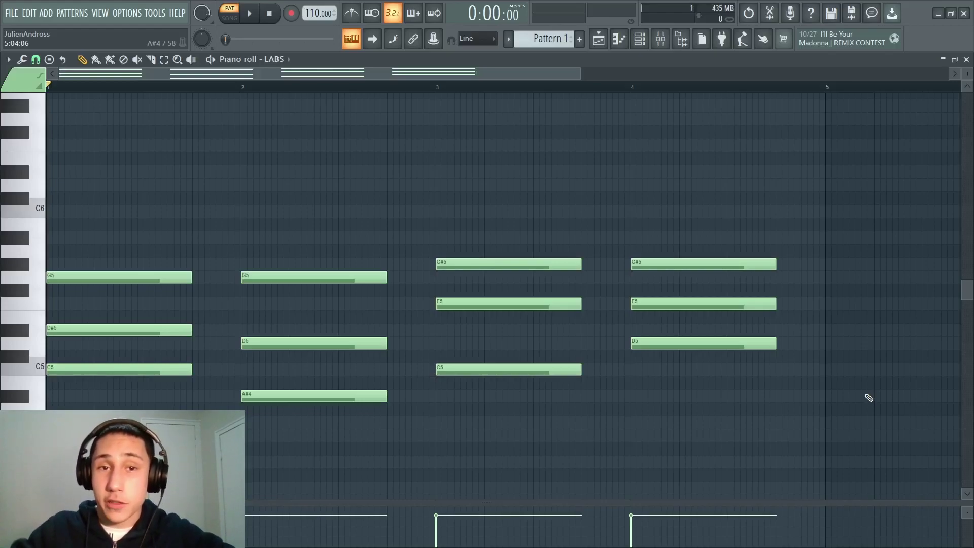
- Play the progression, then raise A#4 to B4 for the G major voicing
scroll(869, 398, down, 3)
key(space)
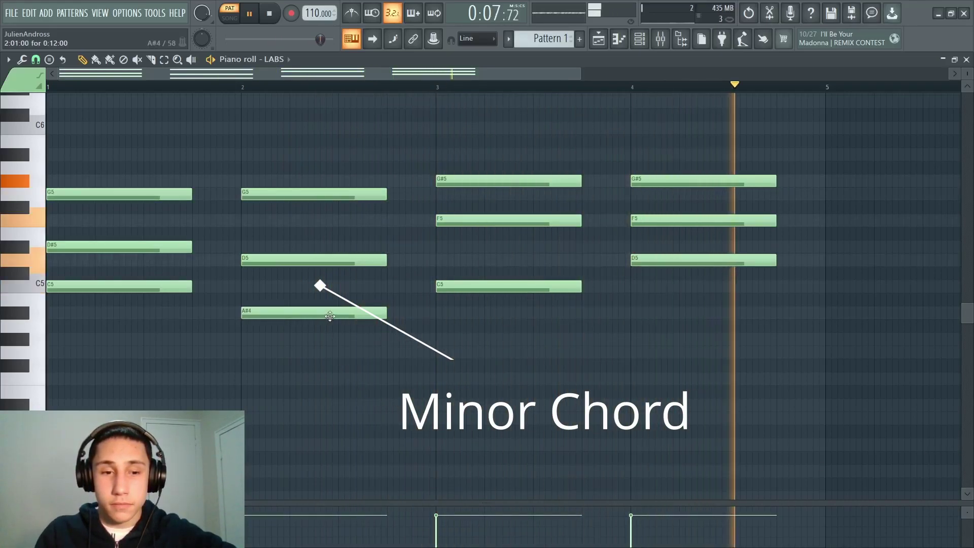
drag(330, 317, 330, 303)
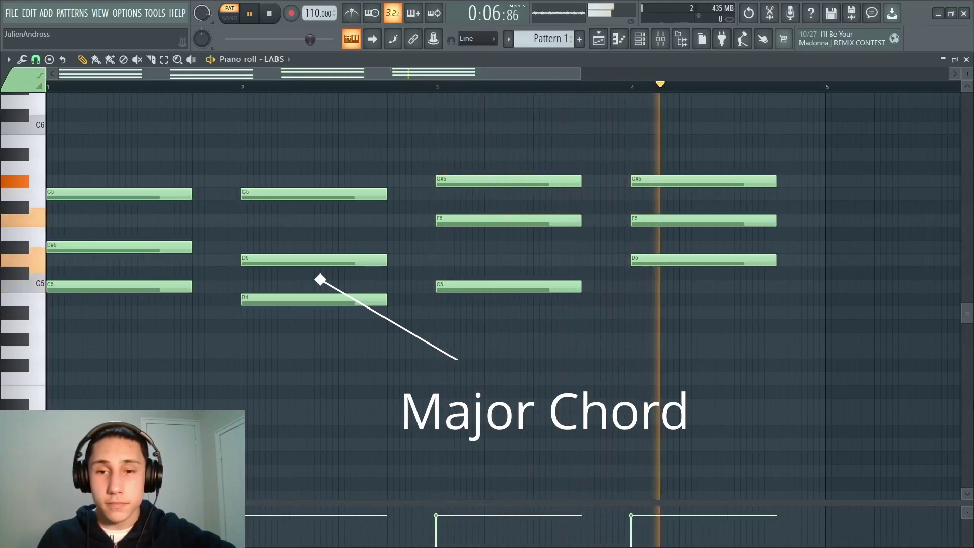
key(space)
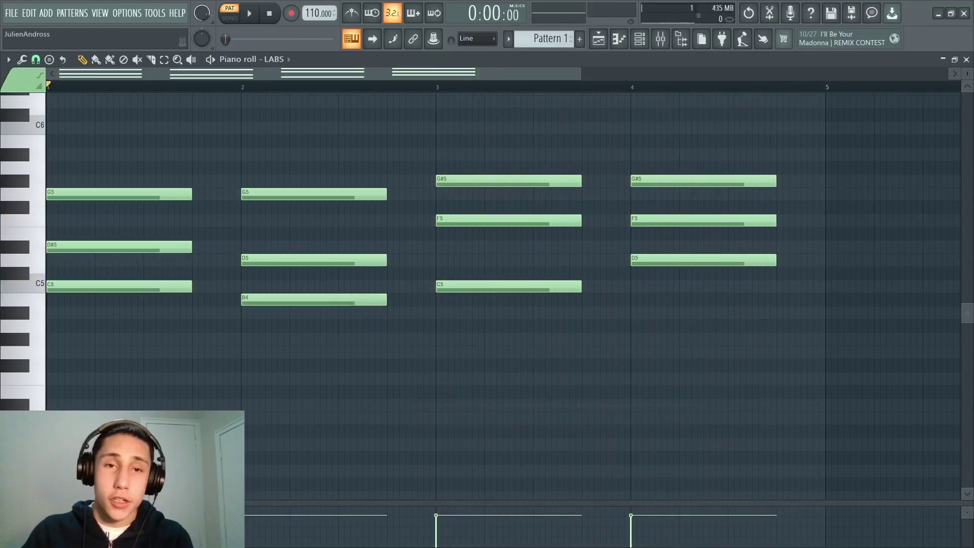